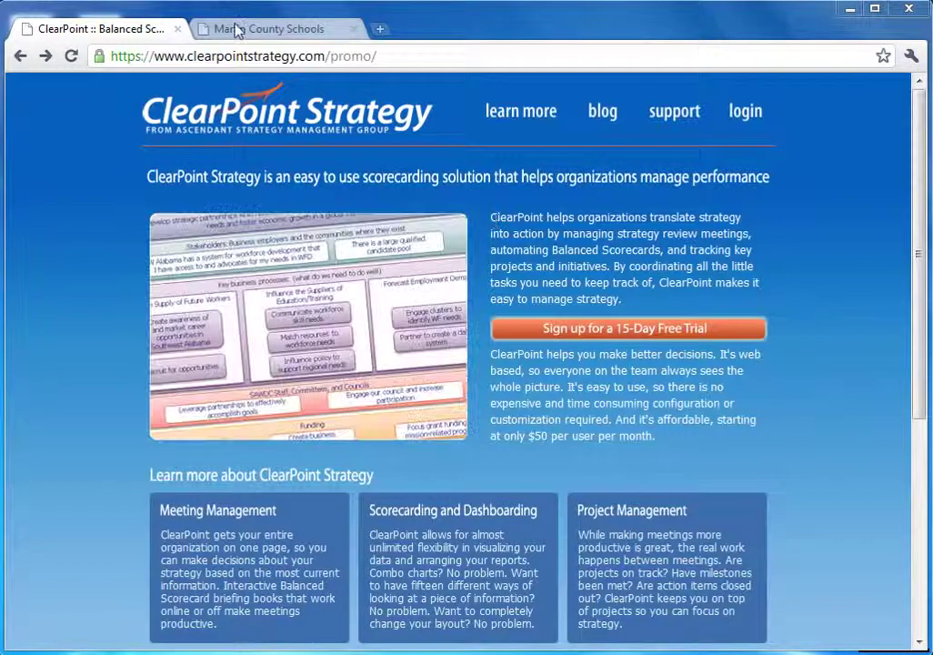
Step: Open the School Profiles objective from the Martin County Schools scorecard and review its charts, analysis, recommendations and linked initiatives
left_click(235, 30)
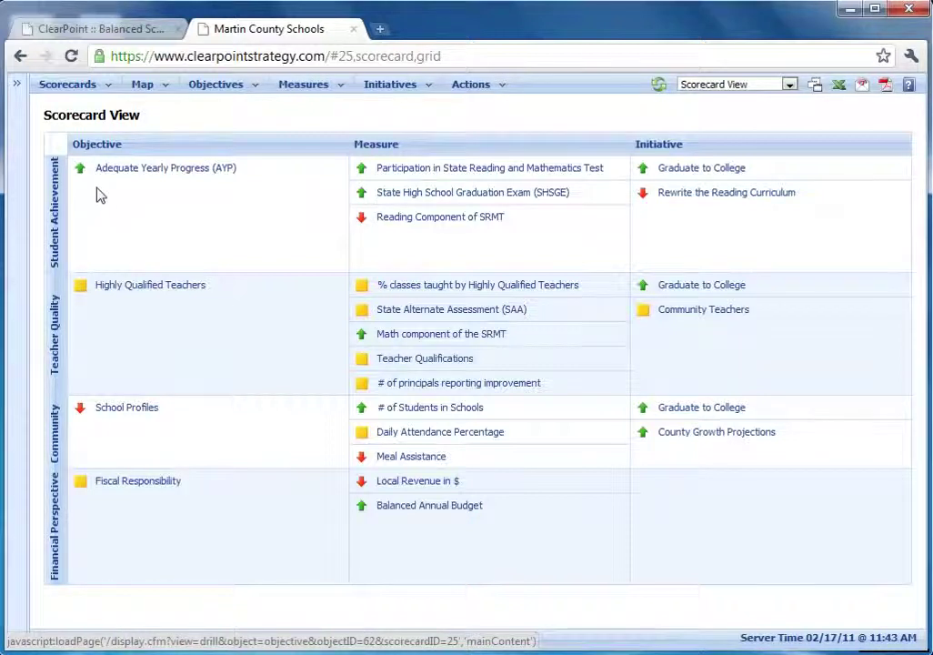
left_click(136, 416)
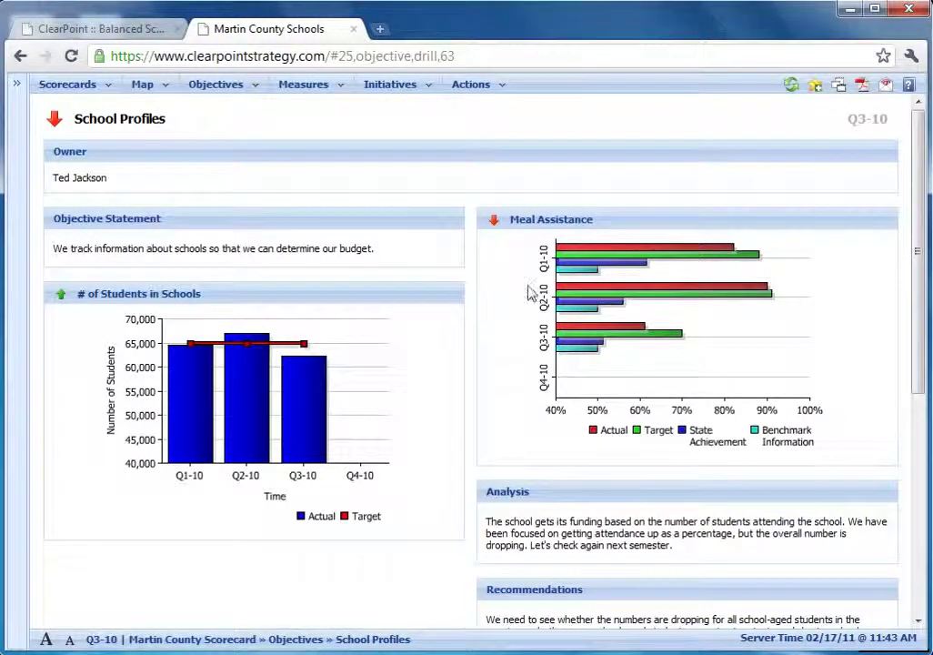
left_click_drag(918, 138, 919, 271)
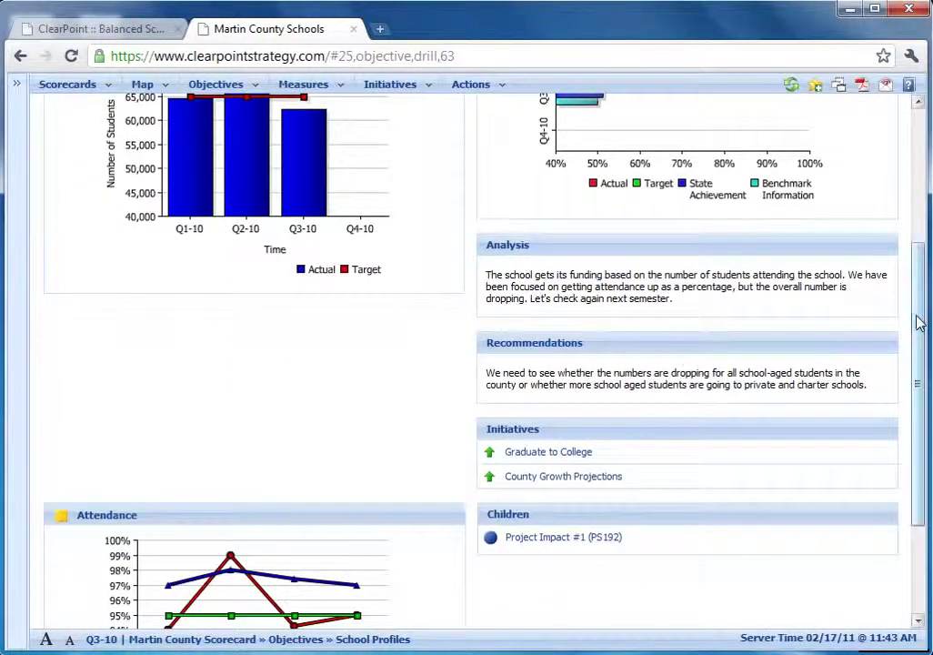
left_click_drag(916, 318, 918, 177)
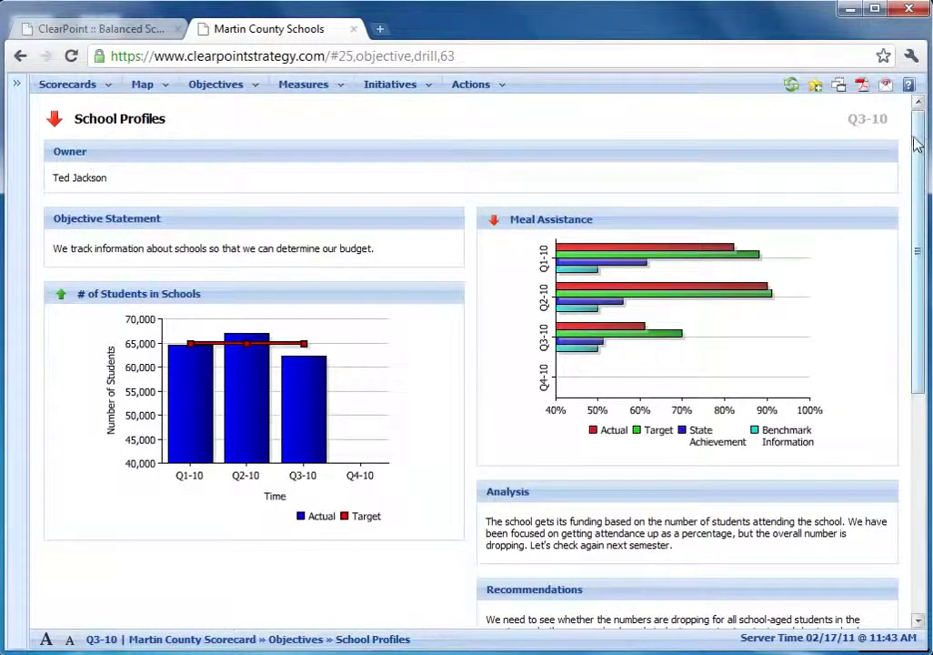
left_click_drag(919, 144, 921, 216)
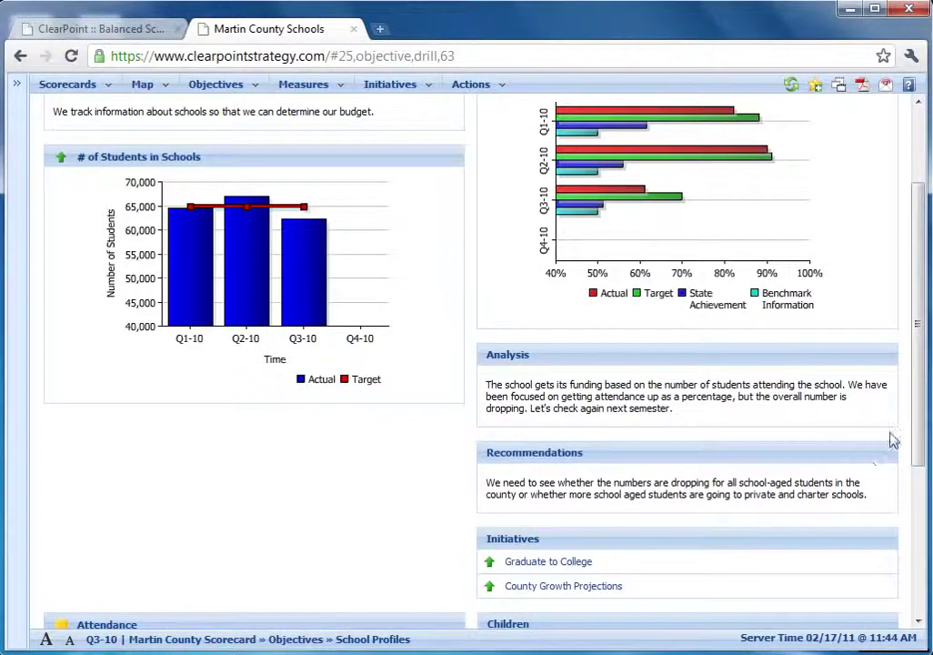
left_click_drag(918, 400, 922, 274)
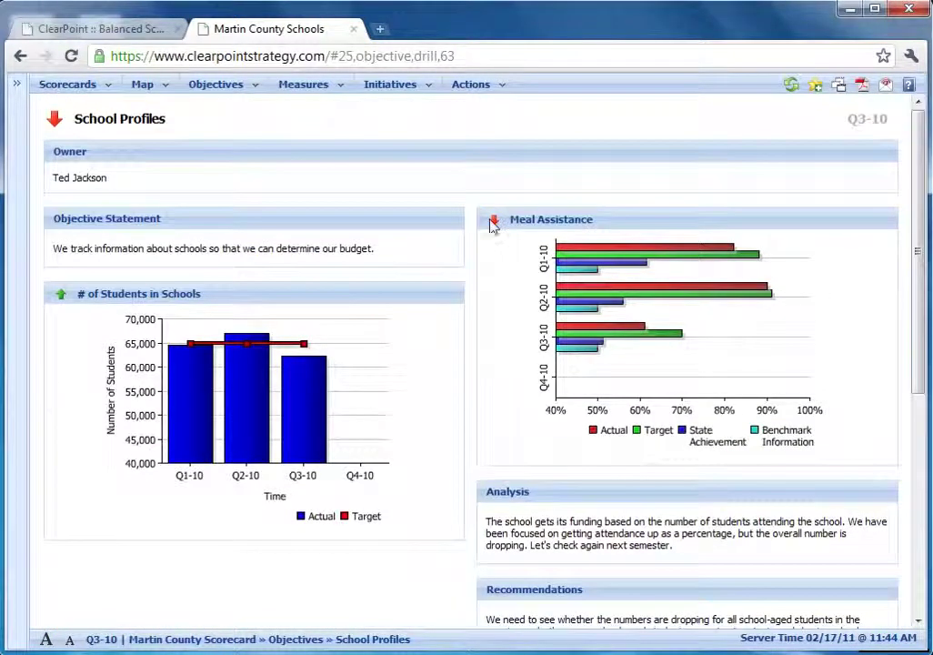
Step: View the RAE Report of all objectives, and open the State High School Graduation Exam (SHSGE) measure from the measures dashboard
left_click(223, 89)
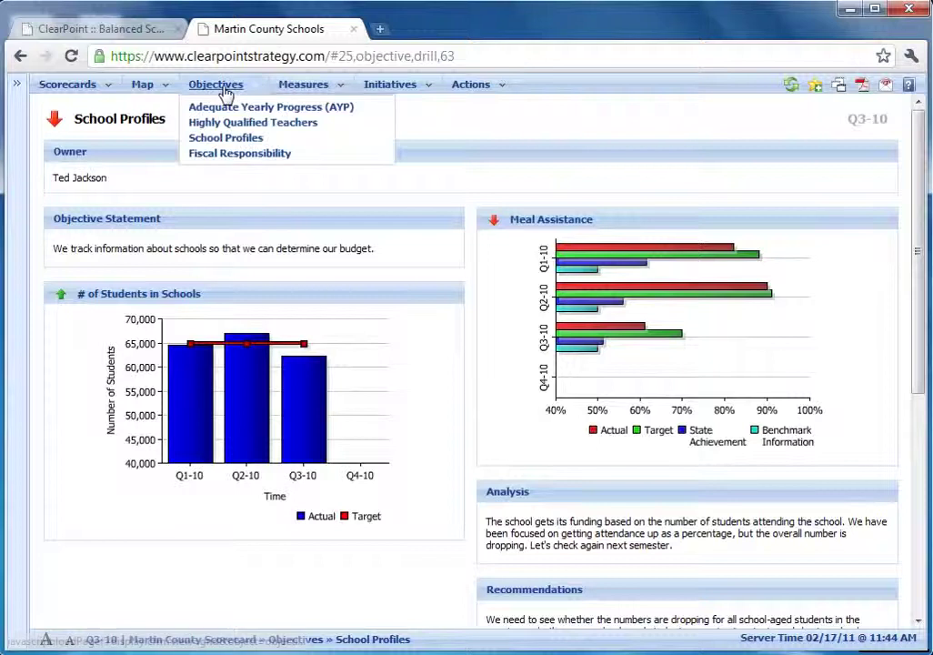
left_click(225, 94)
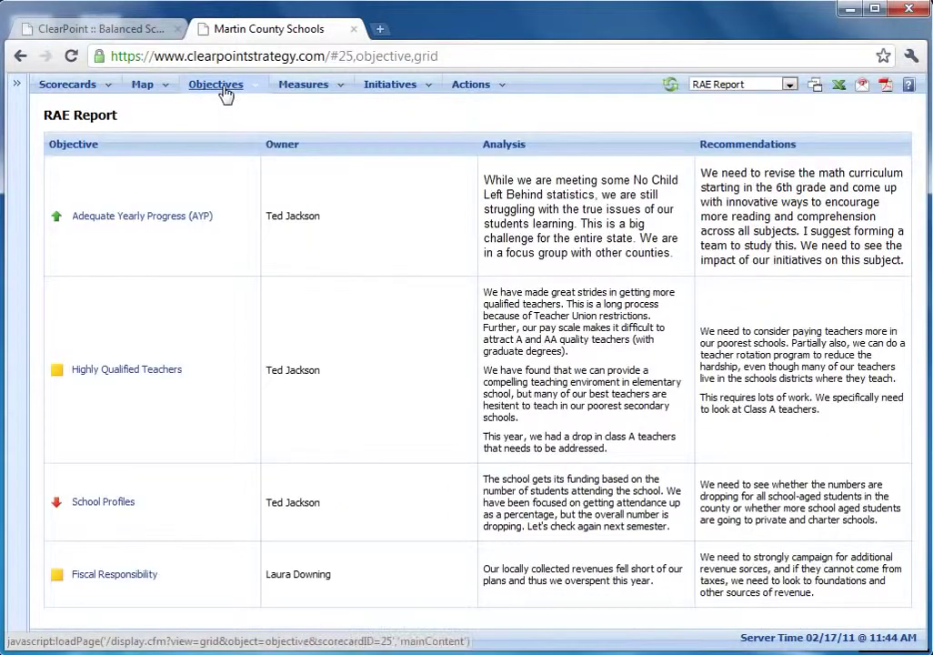
left_click(302, 91)
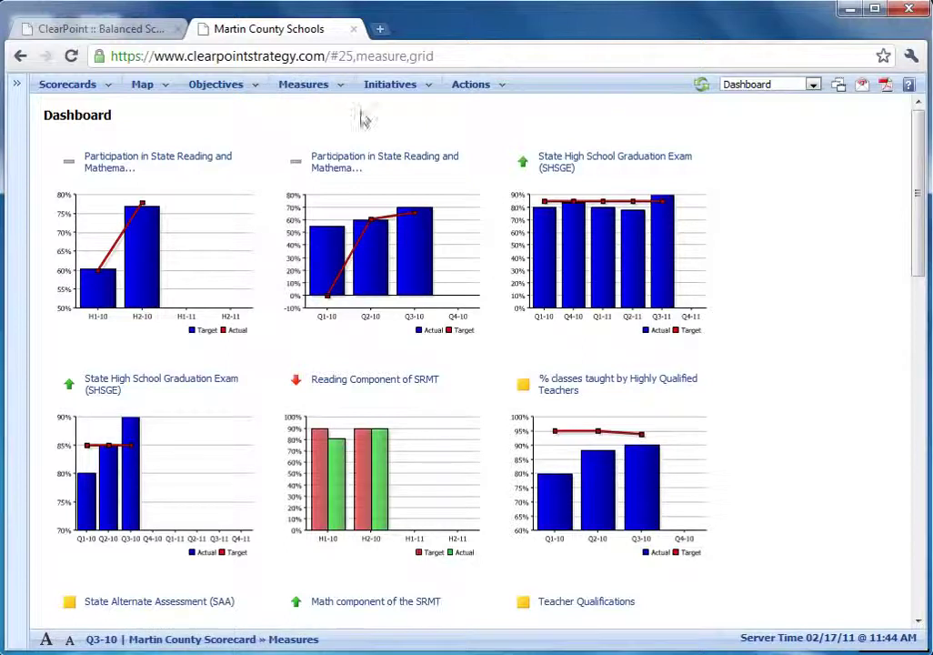
left_click(574, 169)
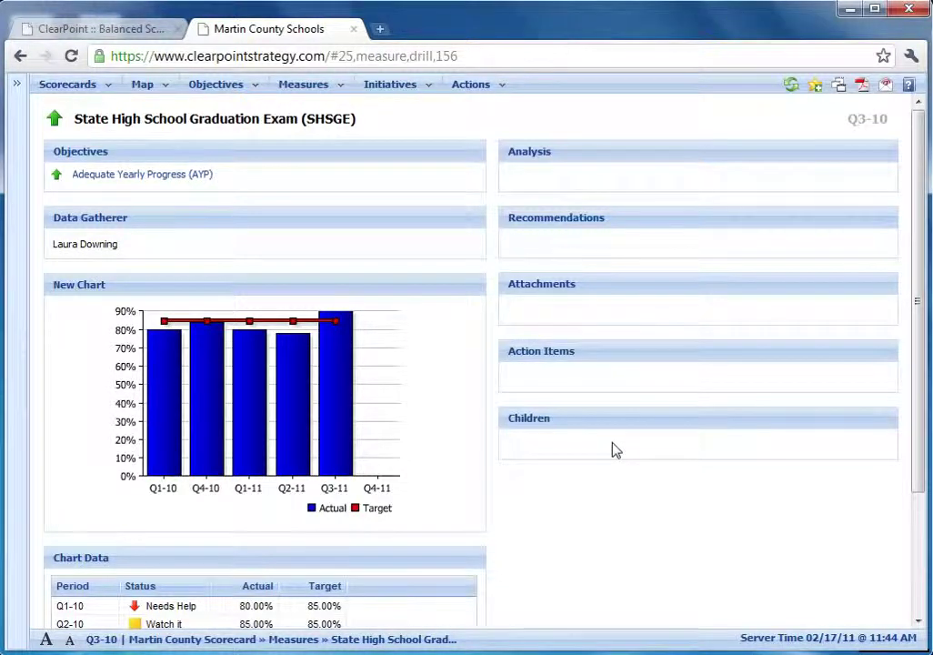
Step: Review the Graduate to College initiative's details, and display the full initiatives list as a Gantt Chart
left_click(393, 92)
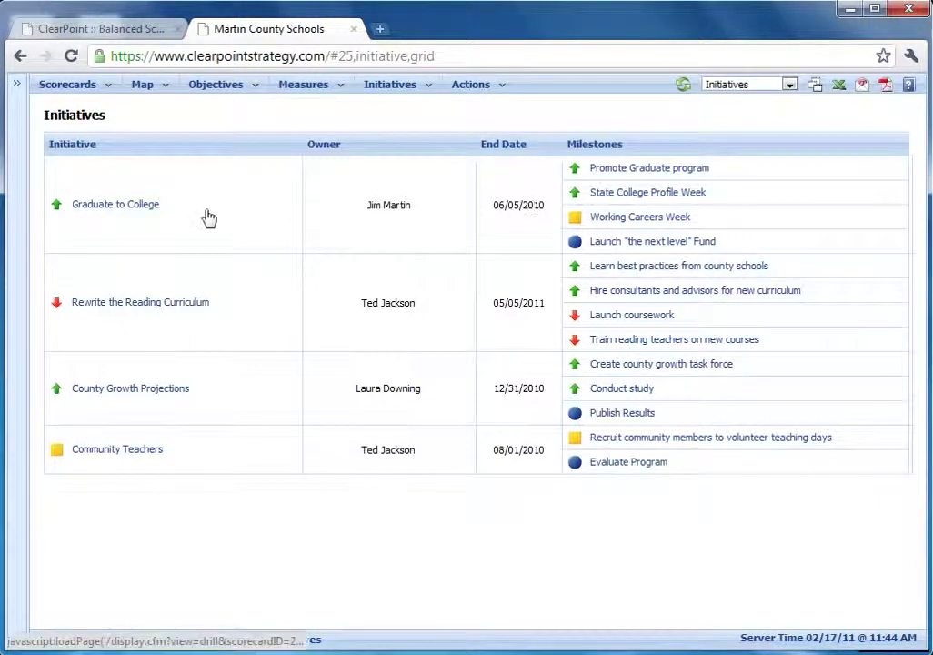
left_click(144, 208)
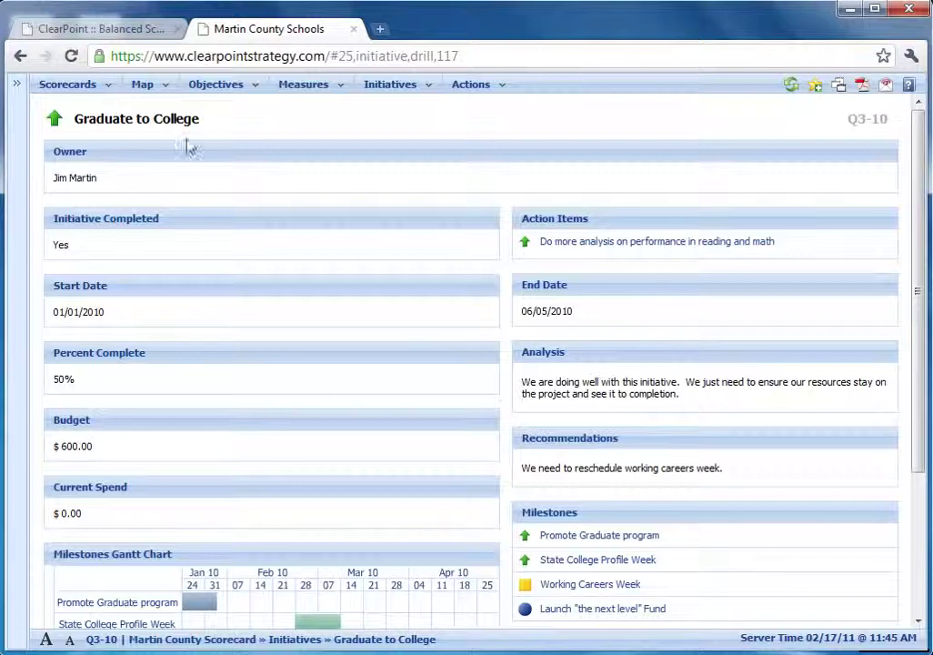
left_click(20, 56)
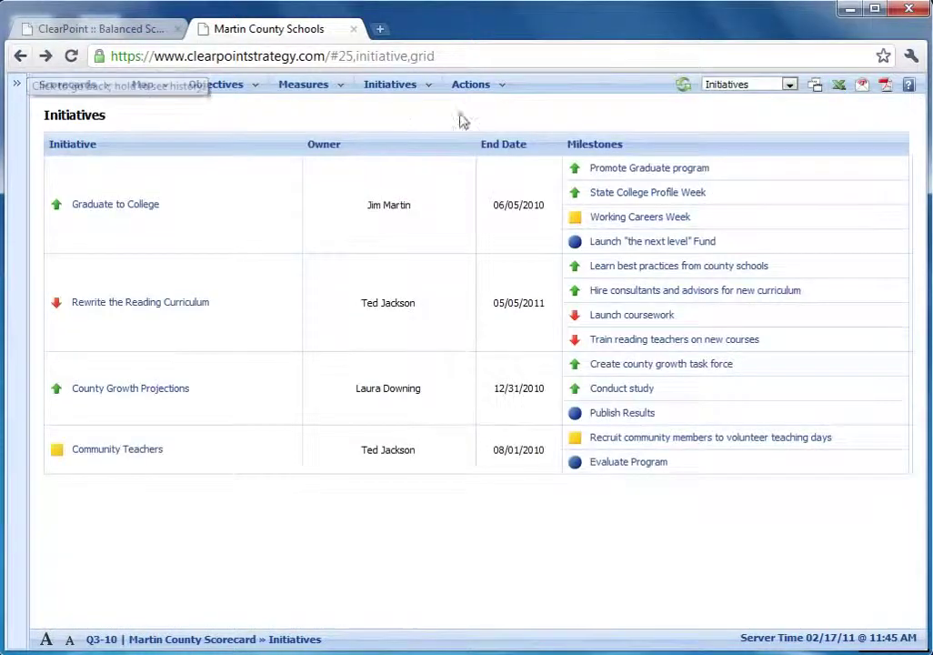
left_click(751, 85)
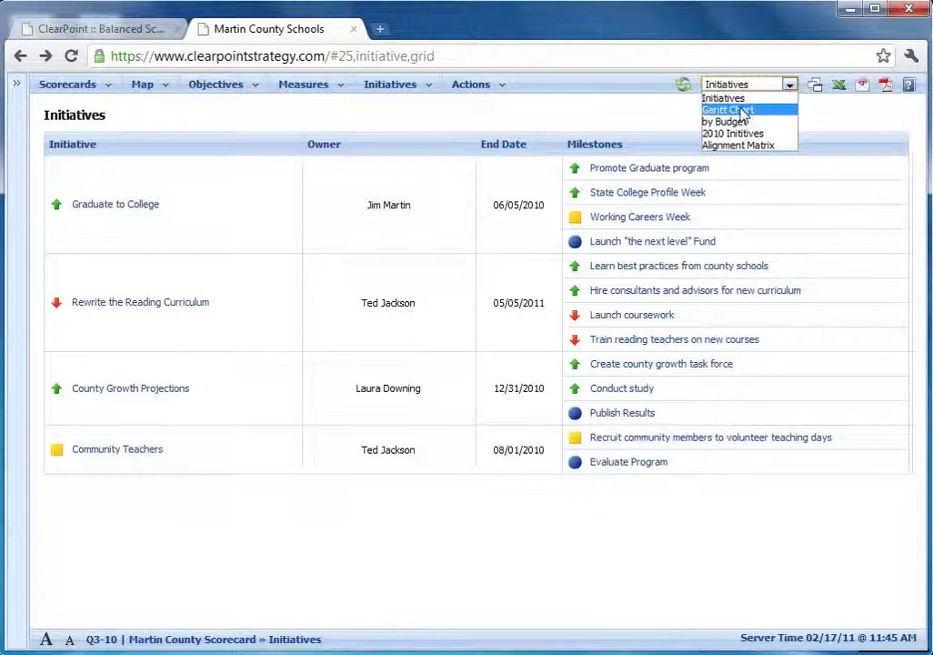
left_click(738, 109)
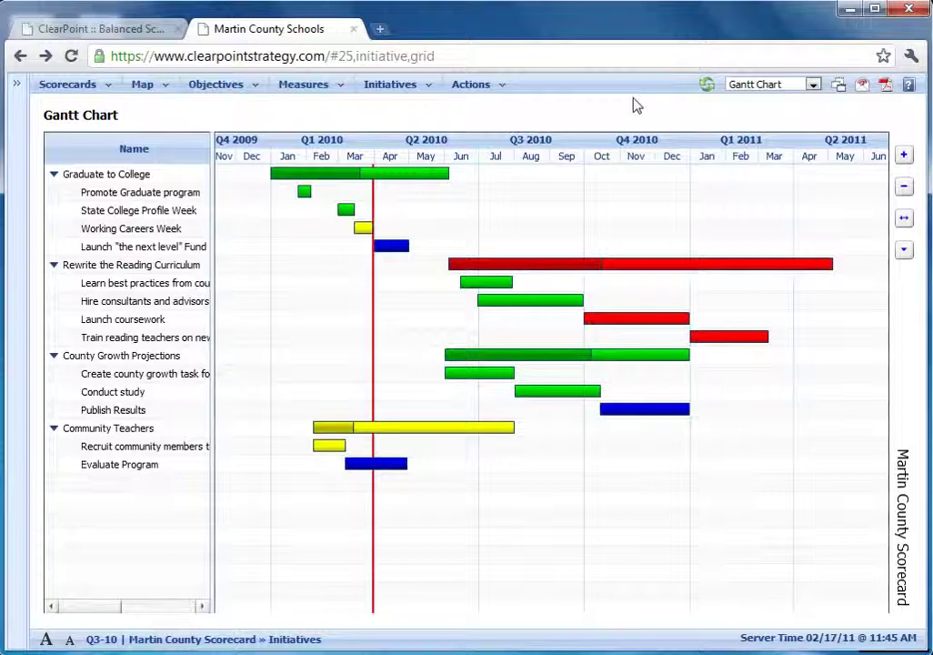
Step: Expand the scorecard navigation sidebar and enable edit mode
mouse_move(175, 213)
left_click(16, 87)
left_click(67, 132)
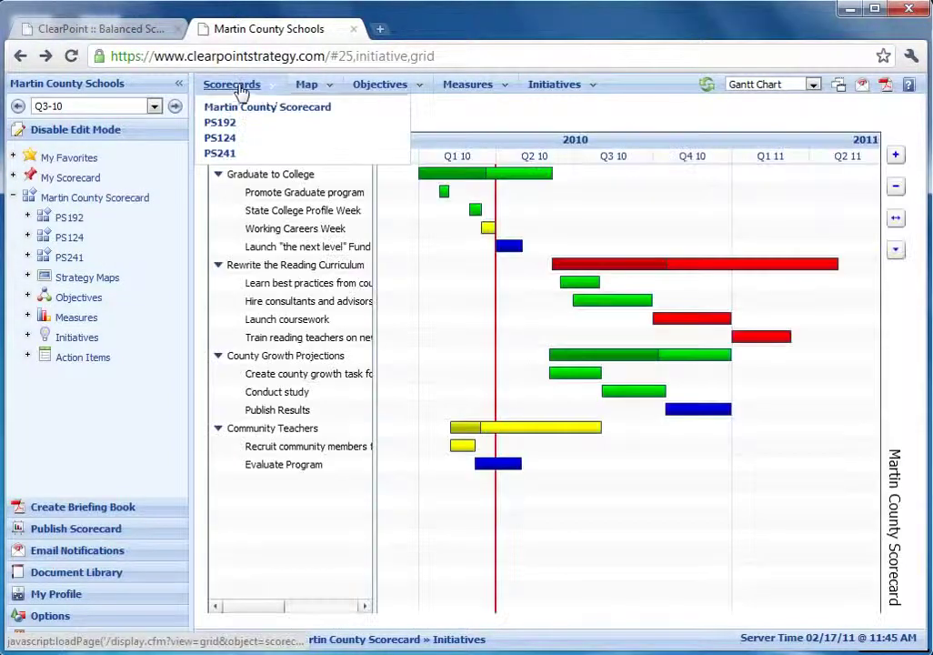
Step: Review the Participation in State Reading and Mathematics Test measure and its chart data in edit mode, and turn edit mode off
left_click(463, 91)
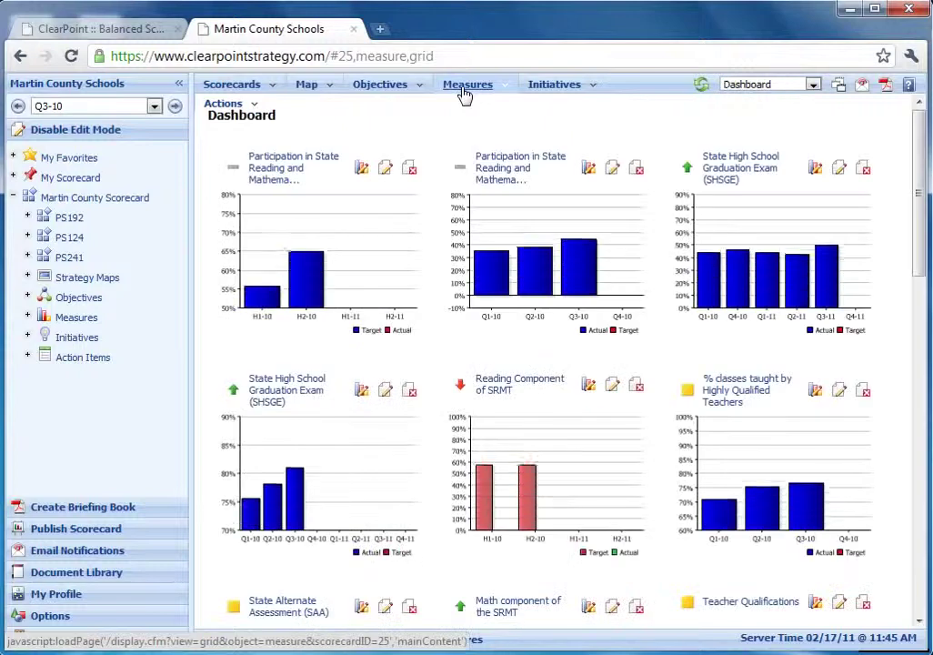
left_click(496, 169)
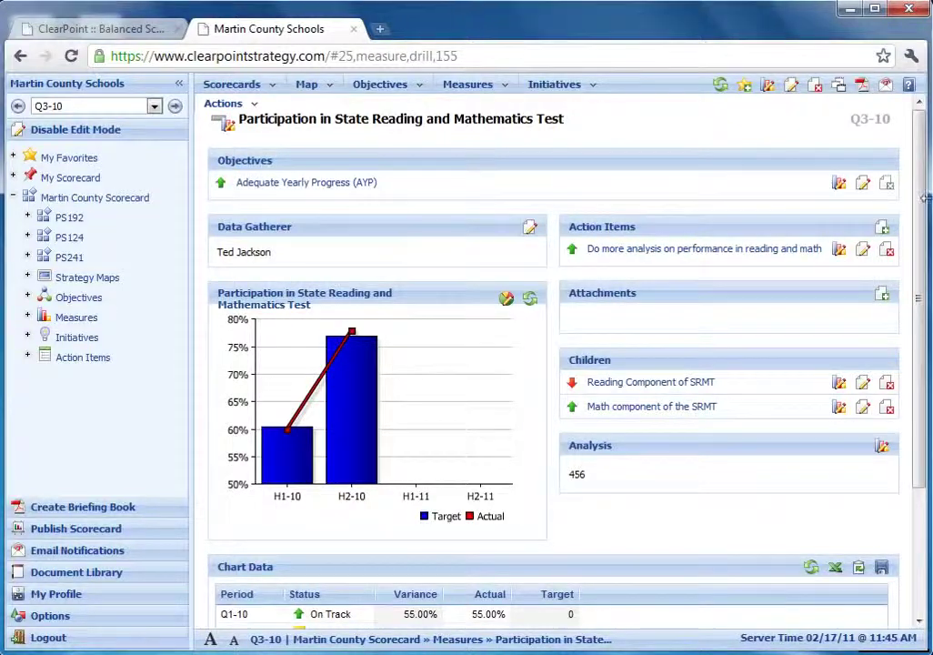
scroll(738, 391, "down", 3)
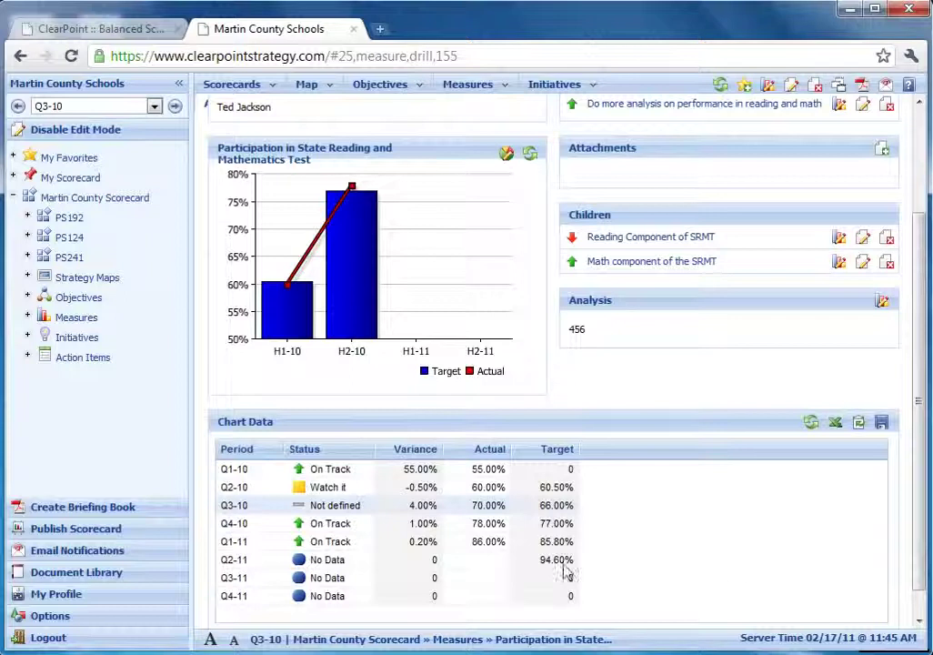
scroll(920, 417, "up", 3)
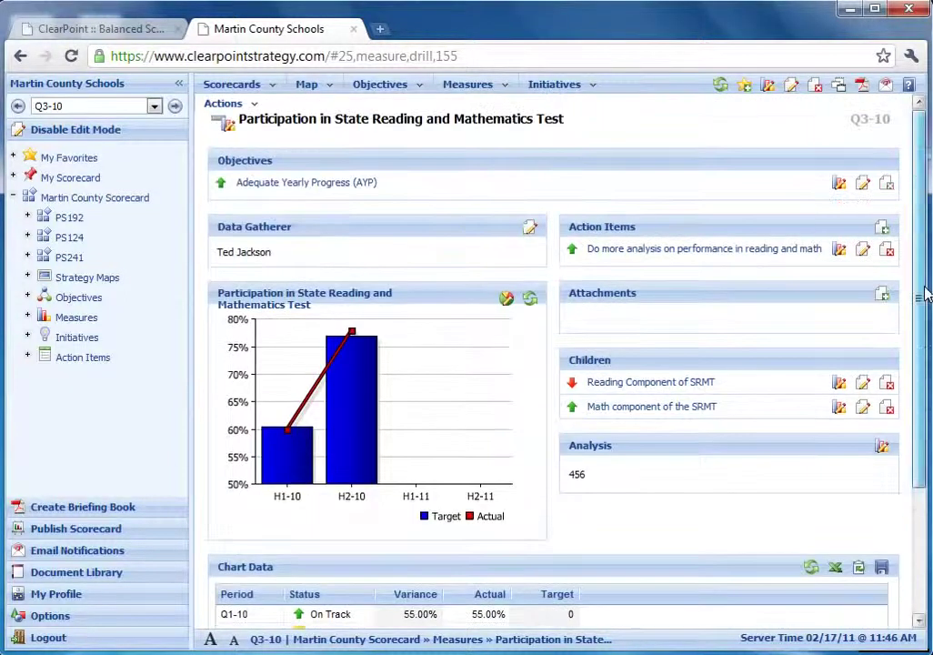
left_click(97, 139)
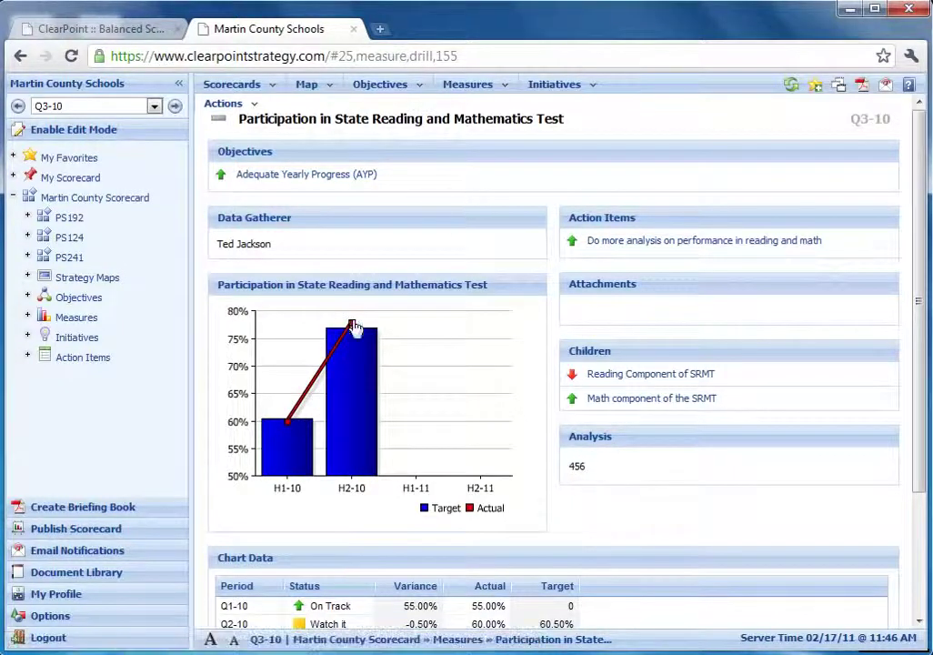
mouse_move(354, 327)
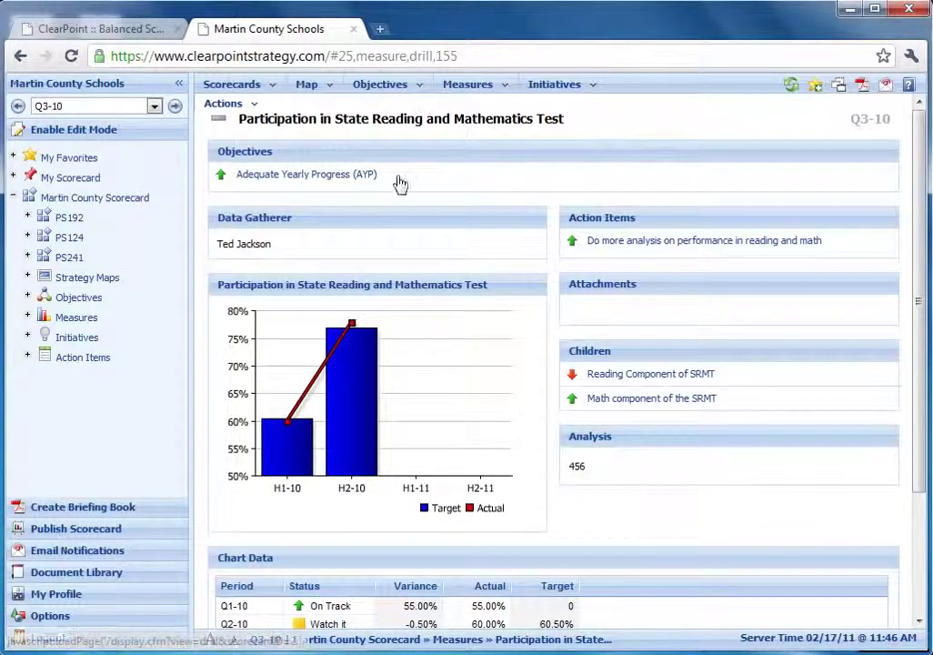
Step: Download the Board Briefing Book (Q3-10) generated 02/08/11 05:01pm from the document library and open the PDF in Adobe Reader
left_click(114, 577)
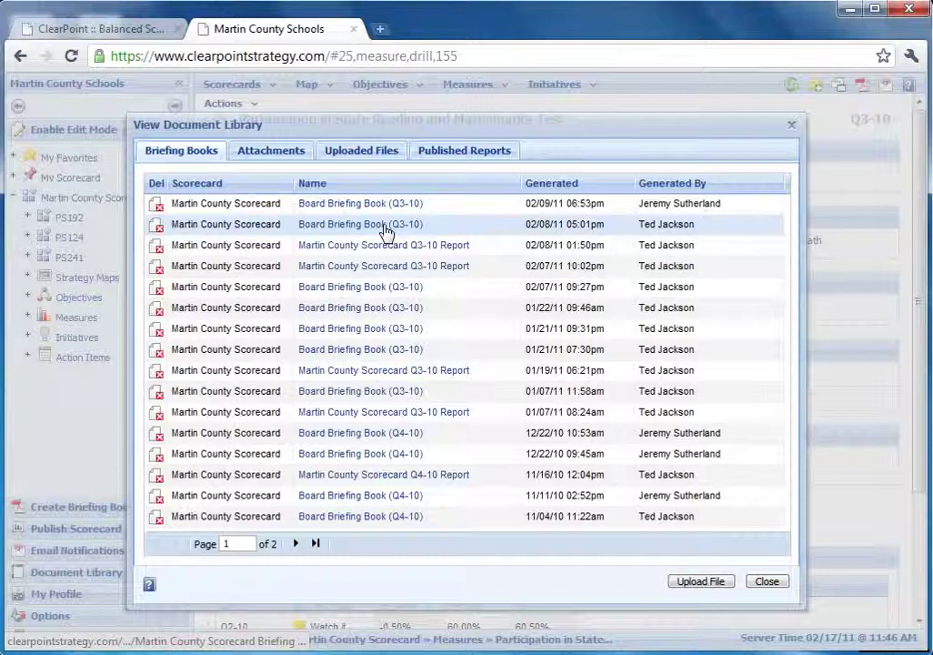
left_click(384, 228)
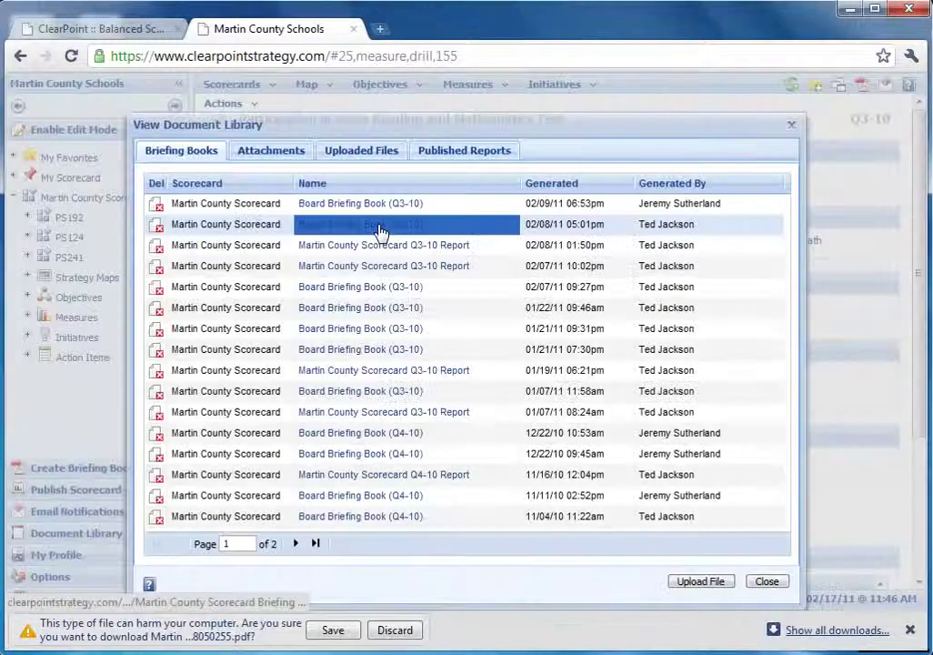
left_click(333, 632)
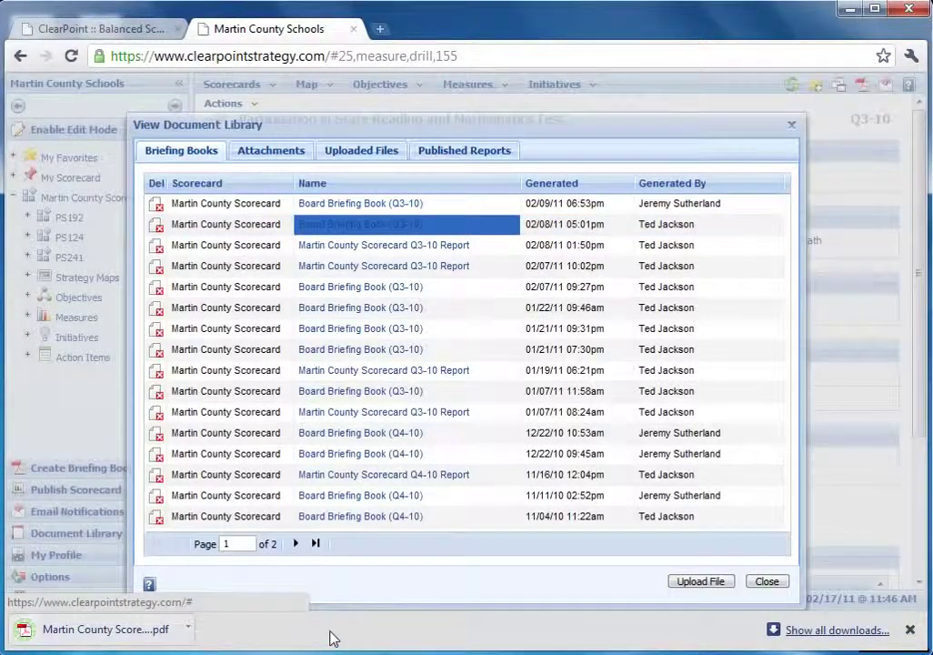
left_click(132, 632)
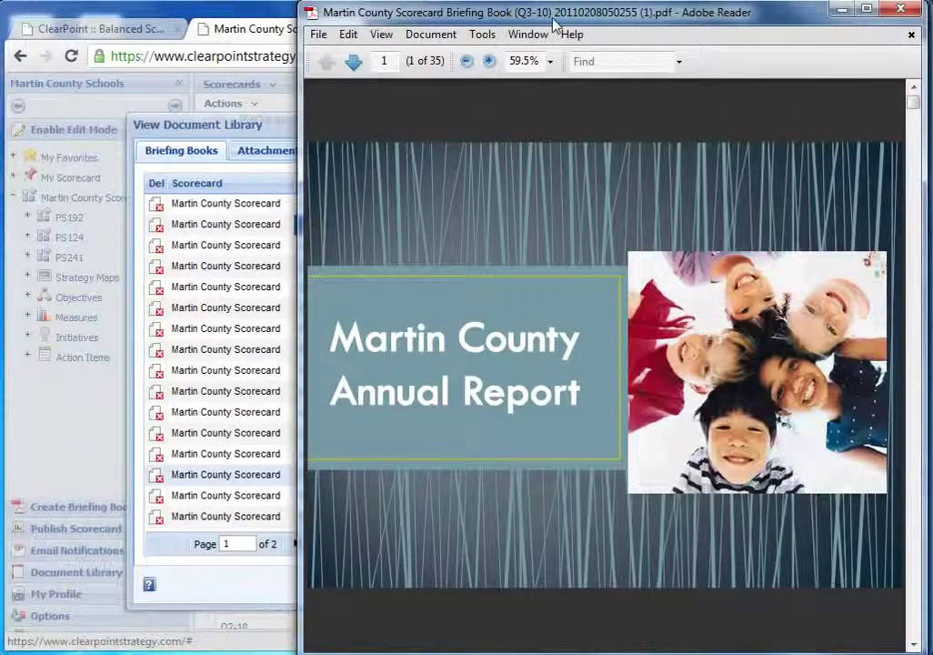
left_click_drag(555, 25, 482, 26)
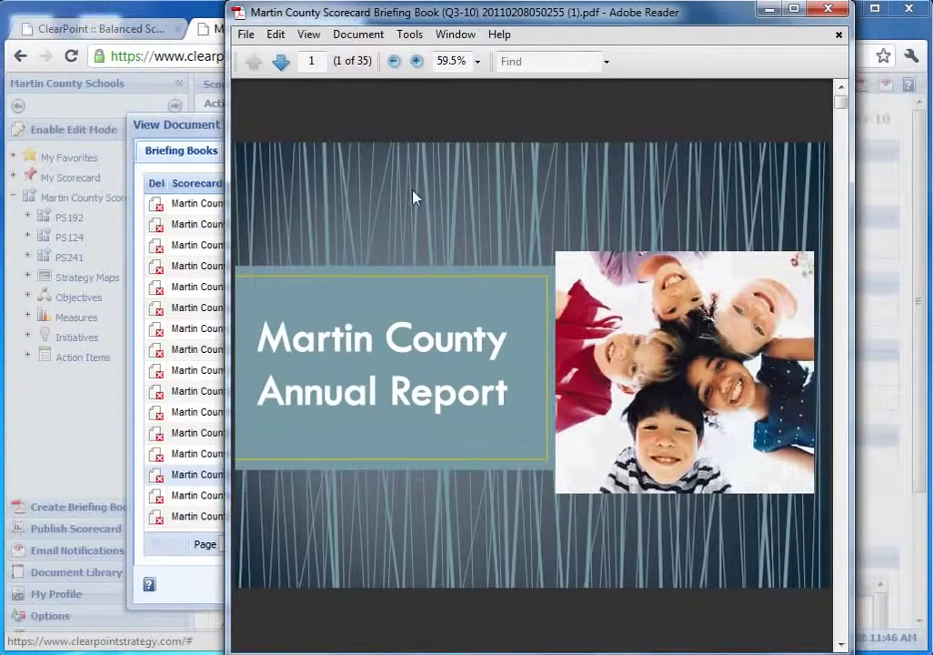
Step: Browse the briefing book's opening pages and follow its internal links between Scorecard View, Adequate Yearly Progress (AYP) and Reading Component of SRMT
scroll(414, 198, "down", 2)
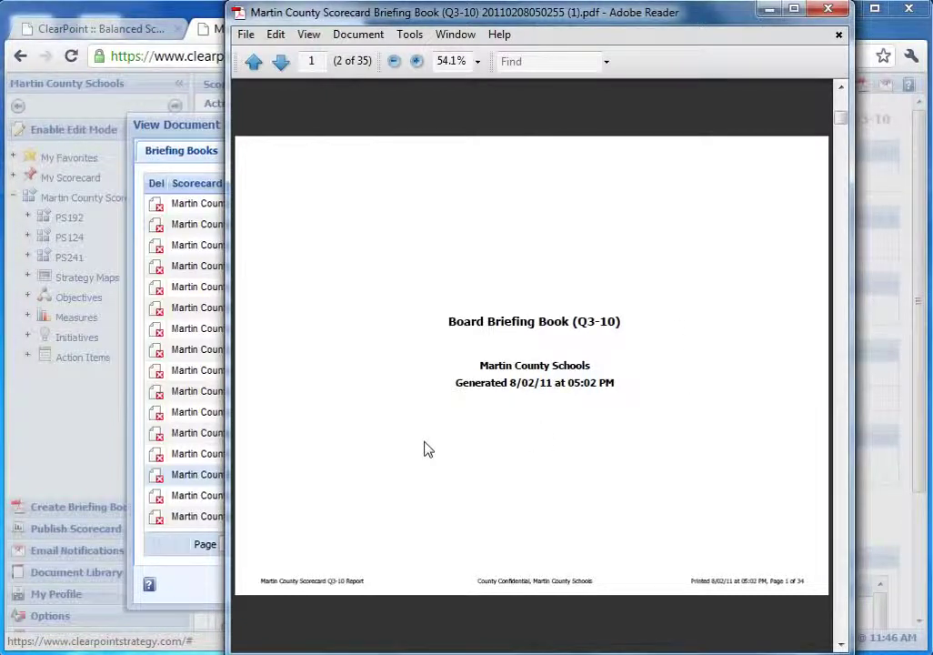
scroll(428, 449, "down", 1)
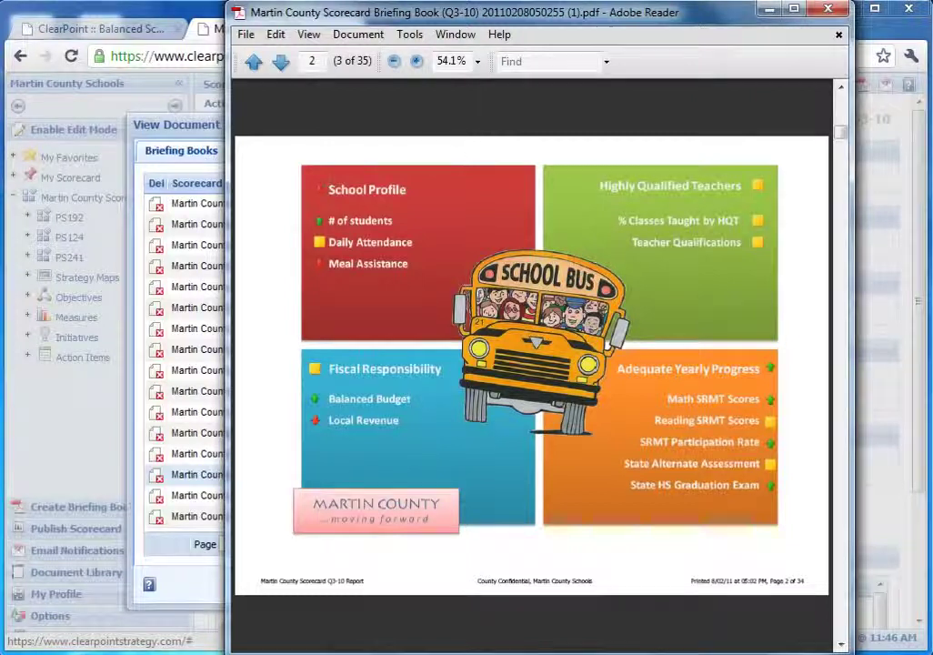
scroll(445, 103, "down", 1)
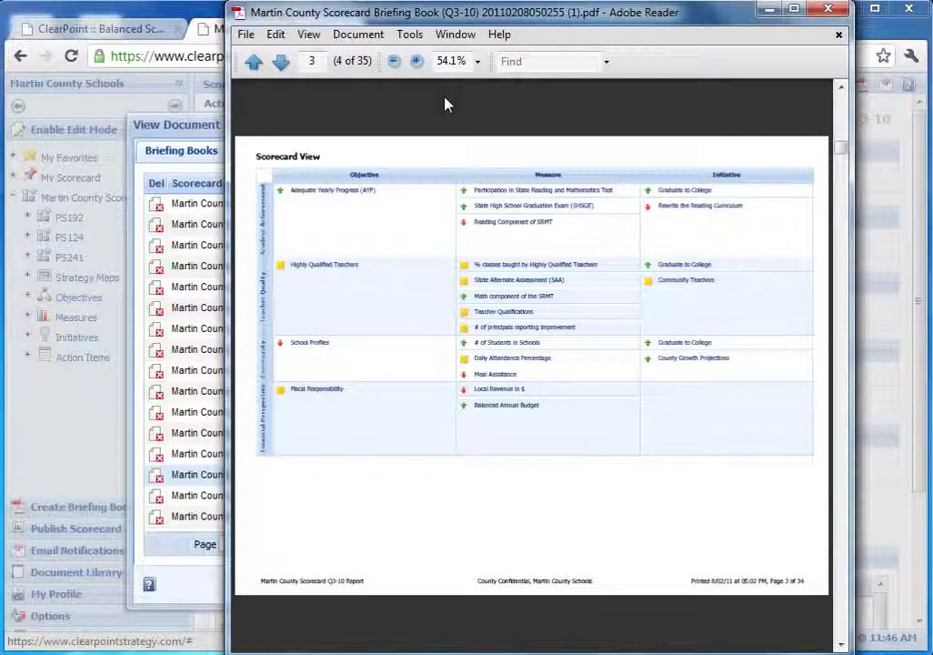
triple_click(345, 197)
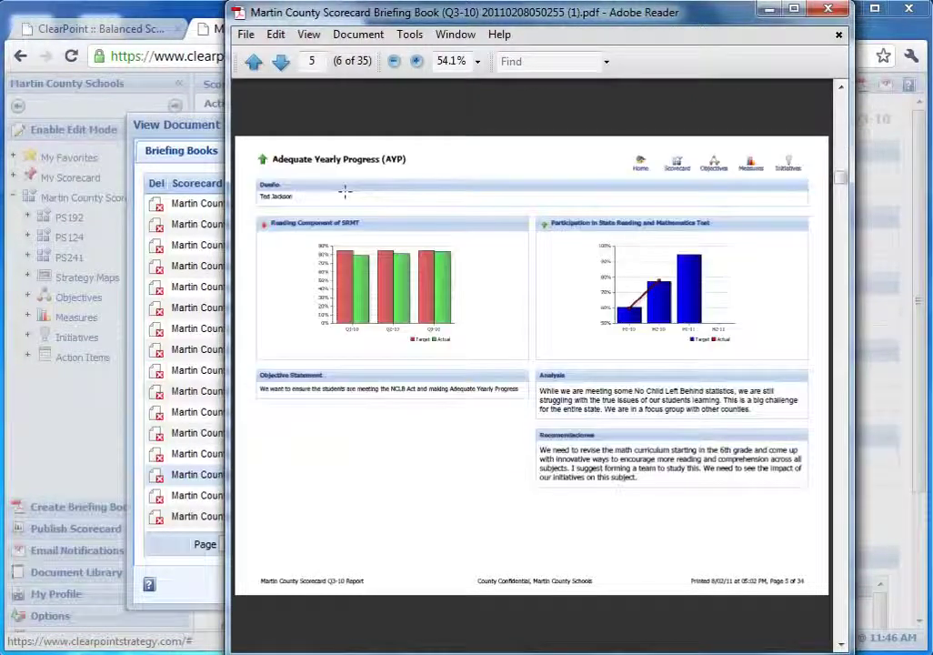
left_click(675, 165)
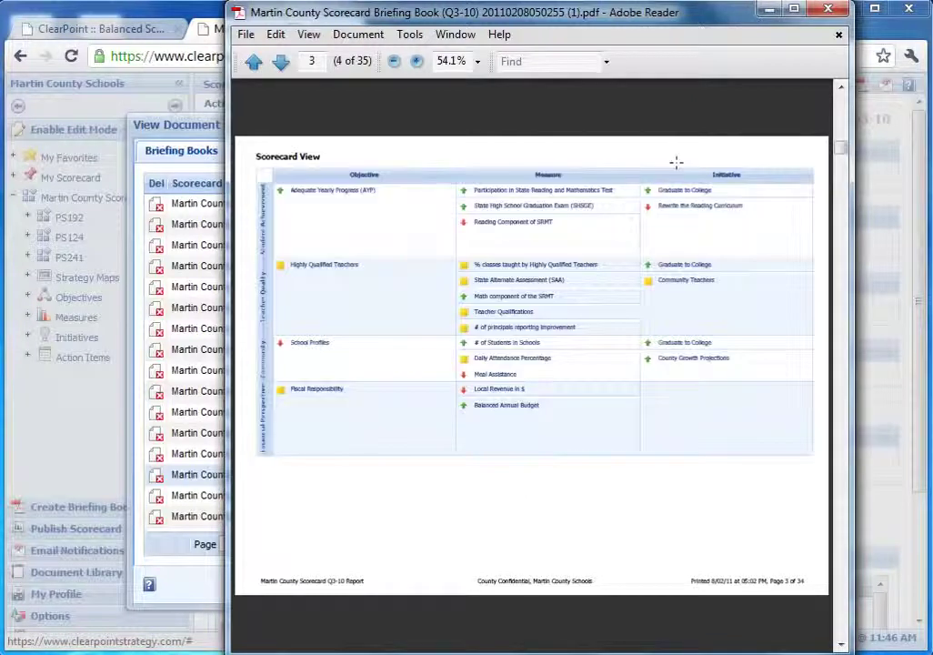
left_click(506, 225)
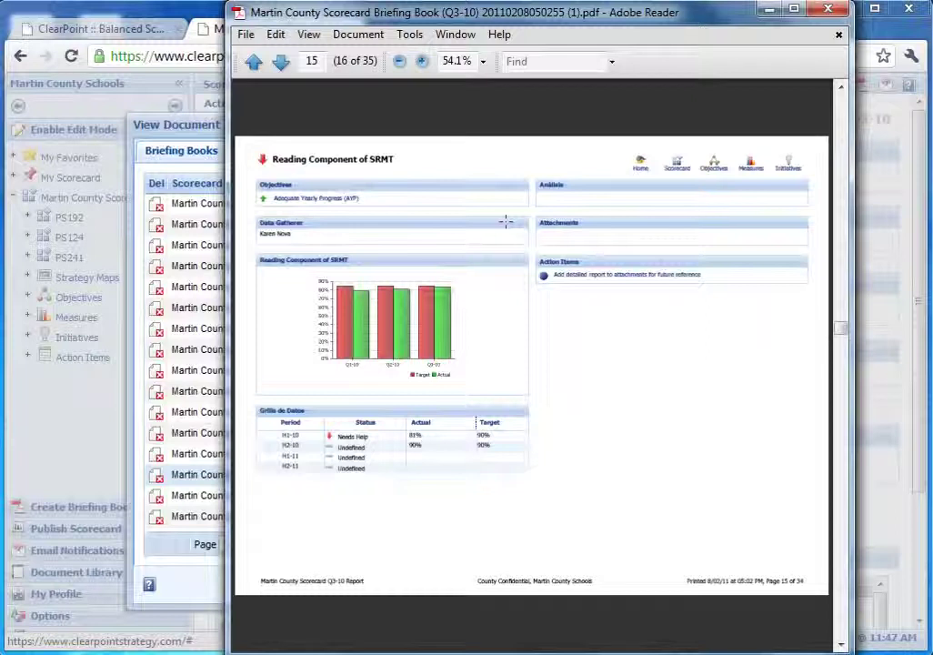
left_click(678, 170)
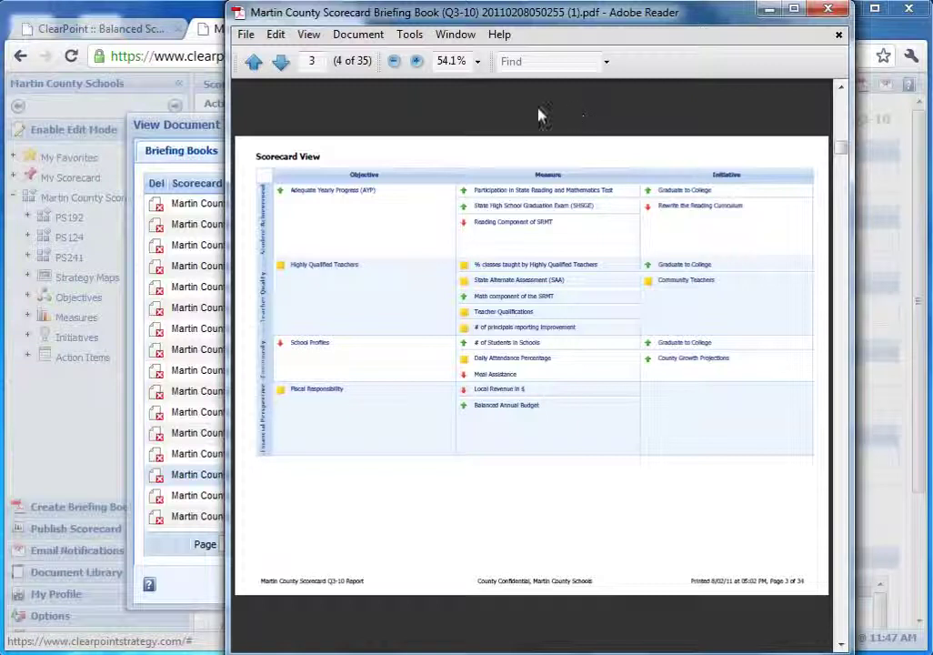
Step: Close the briefing book PDF and the document library, and return to the ClearPoint Strategy promo page in the browser
left_click(828, 9)
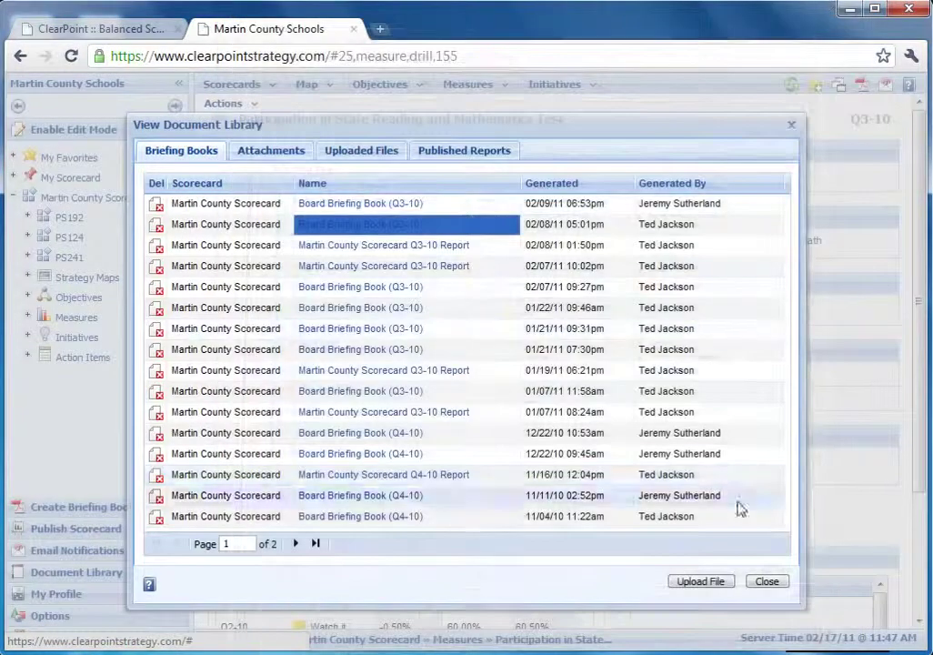
left_click(766, 582)
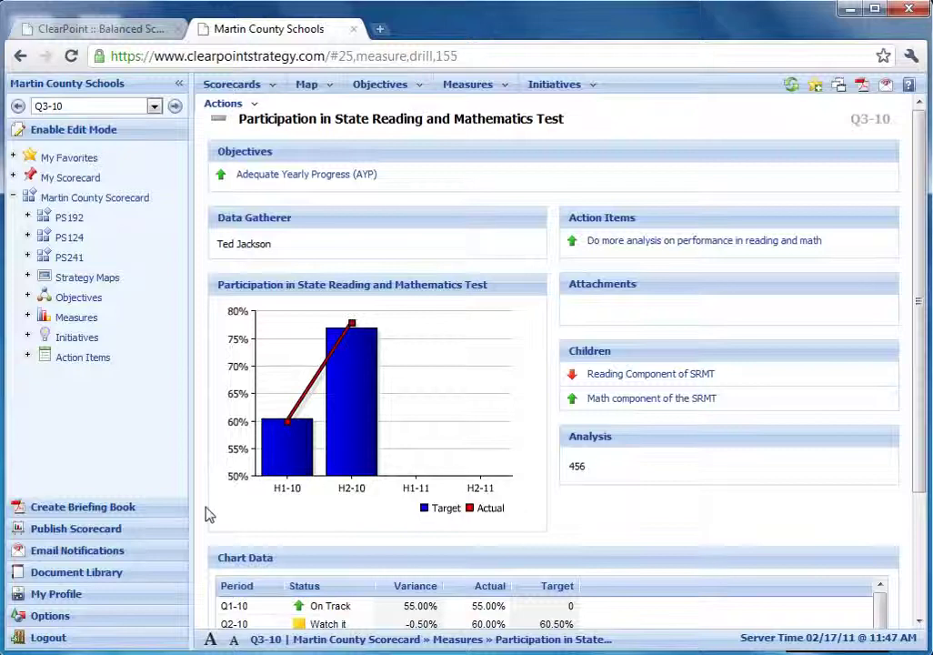
left_click(116, 32)
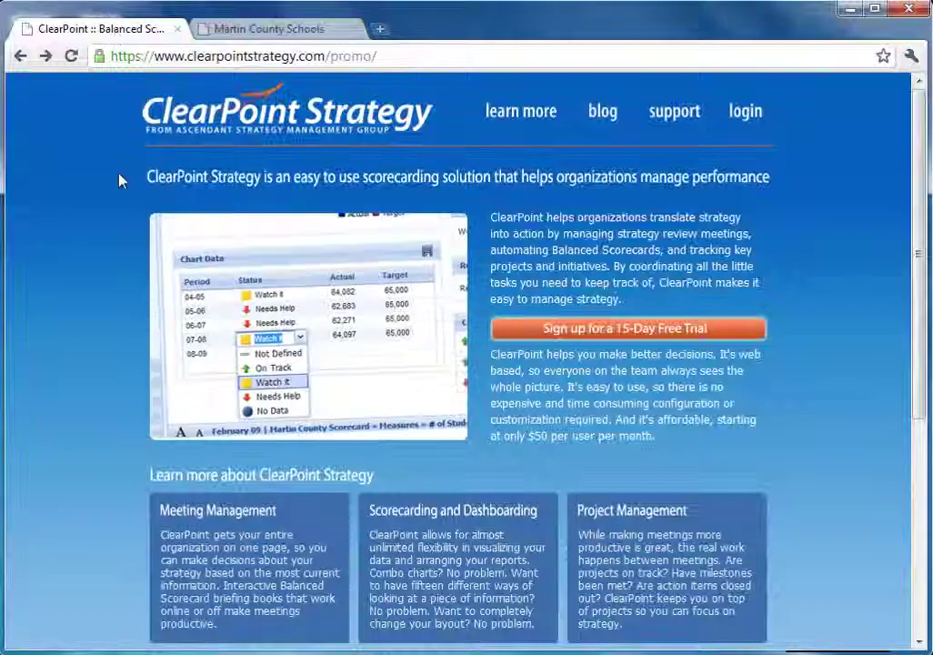